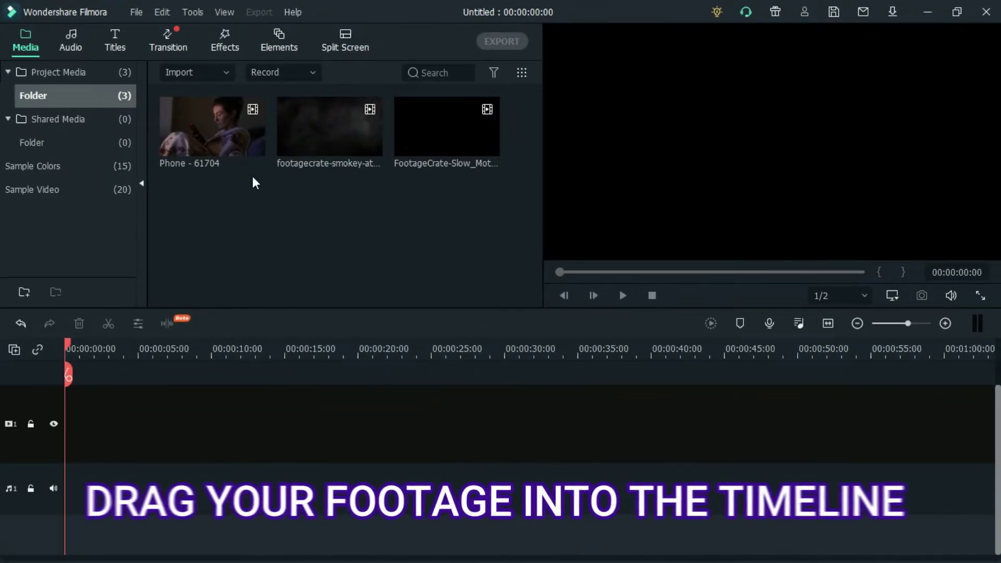
# Add the Phone - 61704 clip at 1920x1080 25fps and trim it to end at 00:00:12:13.
pyautogui.moveTo(218, 123)
pyautogui.mouseDown()
pyautogui.moveTo(164, 126)
pyautogui.moveTo(58, 434)
pyautogui.mouseUp()
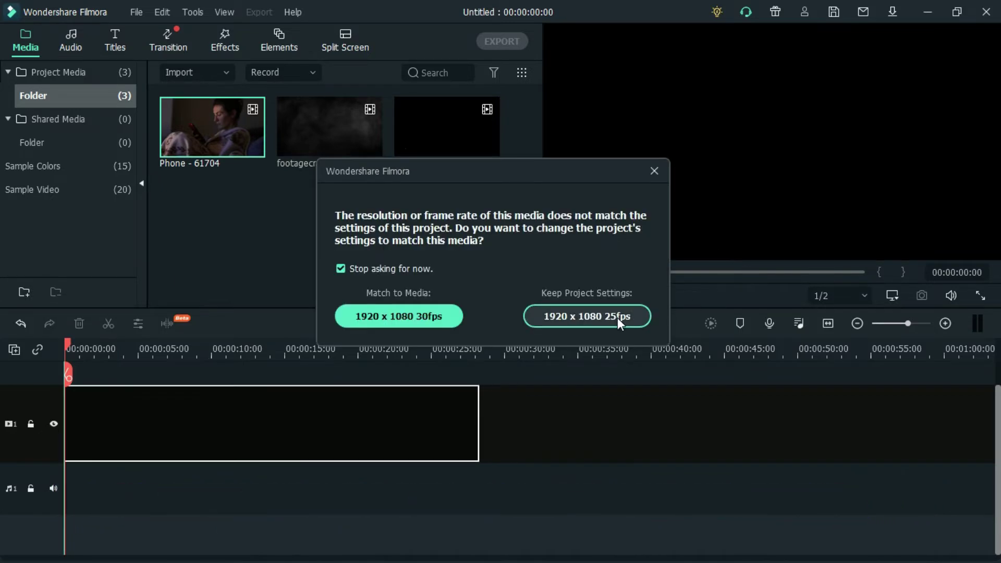
pyautogui.click(618, 317)
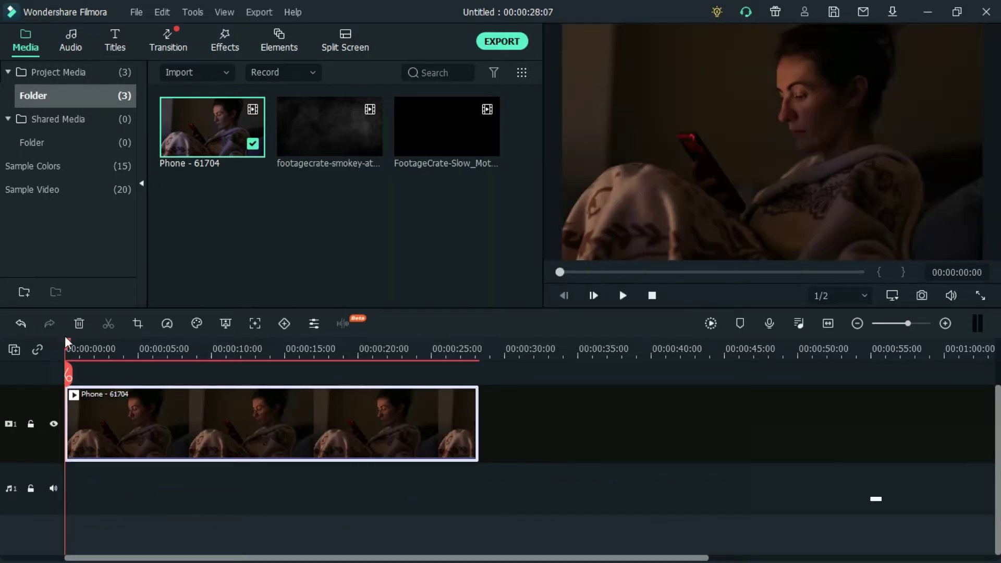
pyautogui.click(248, 369)
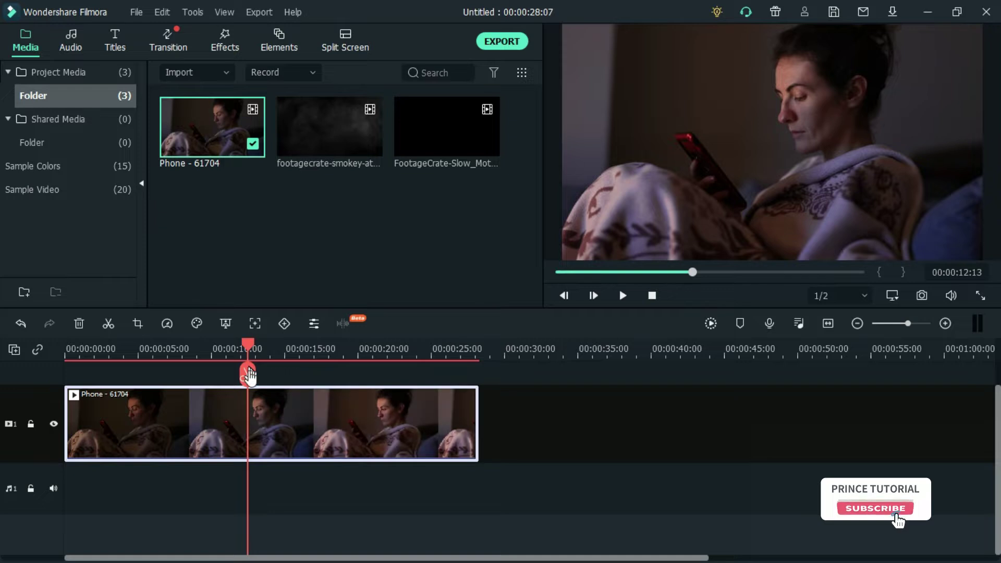
pyautogui.click(248, 374)
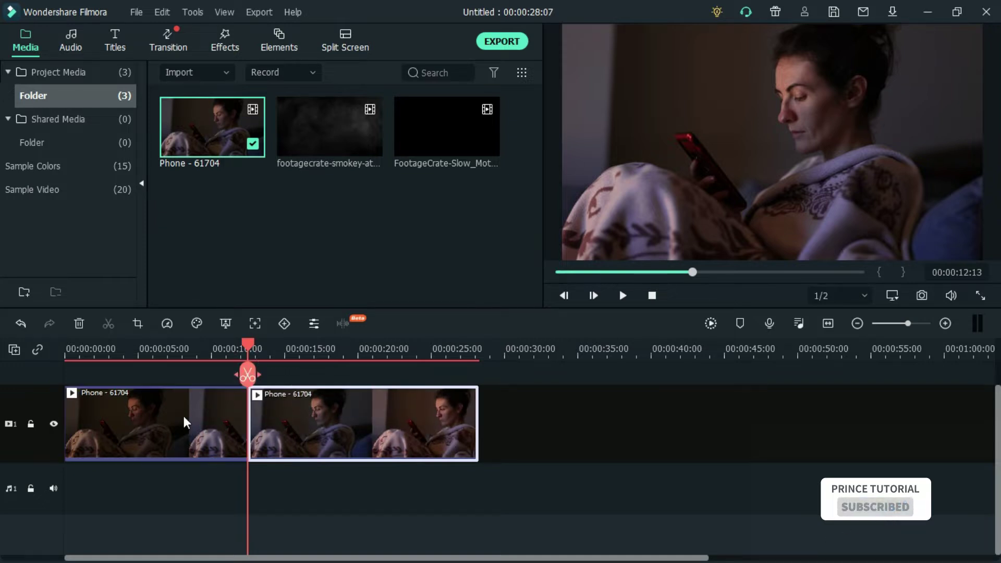
pyautogui.click(319, 413)
pyautogui.press('Delete')
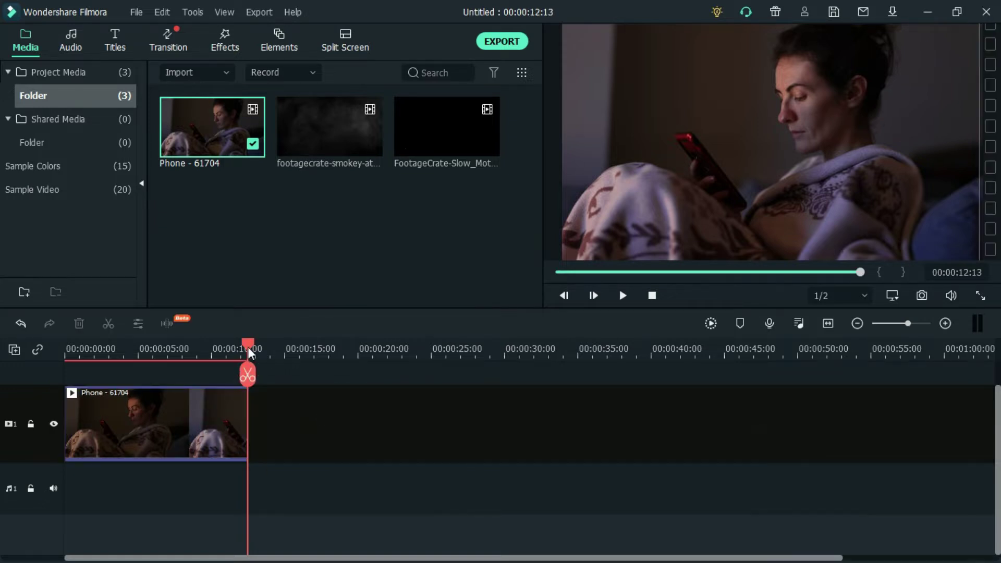
# Open Color Correction for the trimmed phone clip.
pyautogui.click(190, 349)
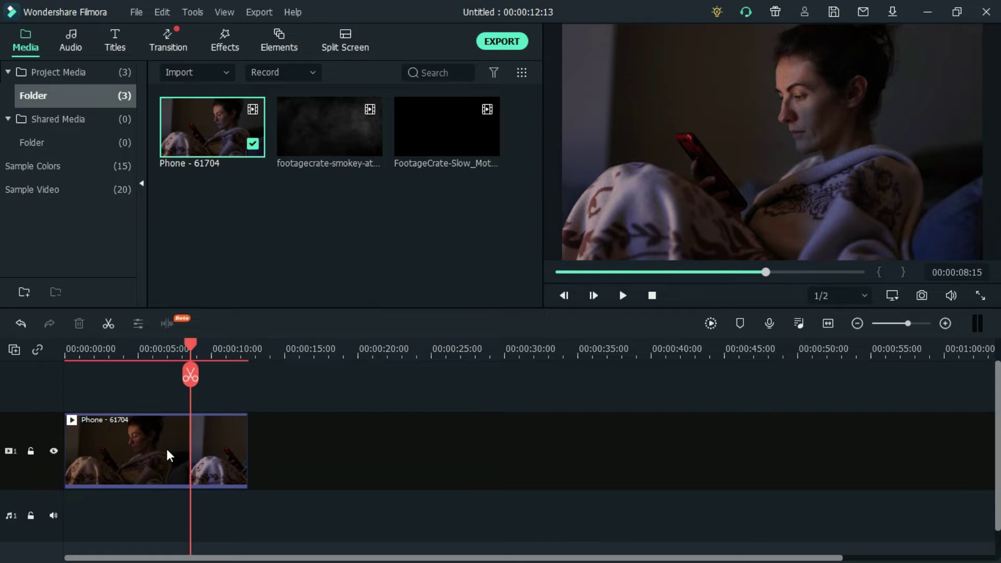
pyautogui.click(169, 454)
pyautogui.click(196, 324)
pyautogui.click(220, 346)
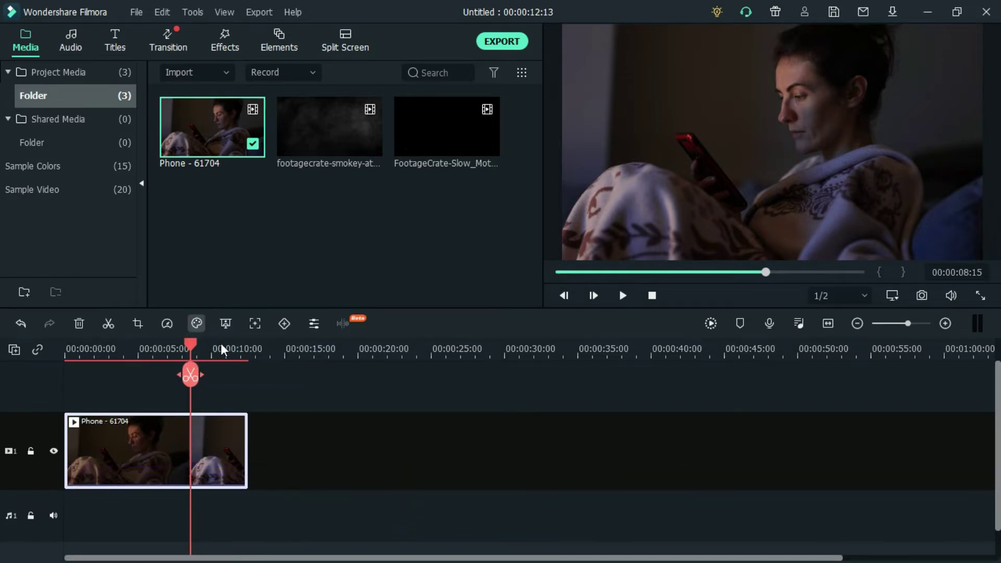
# Raise the White Balance Temperature to 94.50 to warm the phone clip.
pyautogui.click(118, 42)
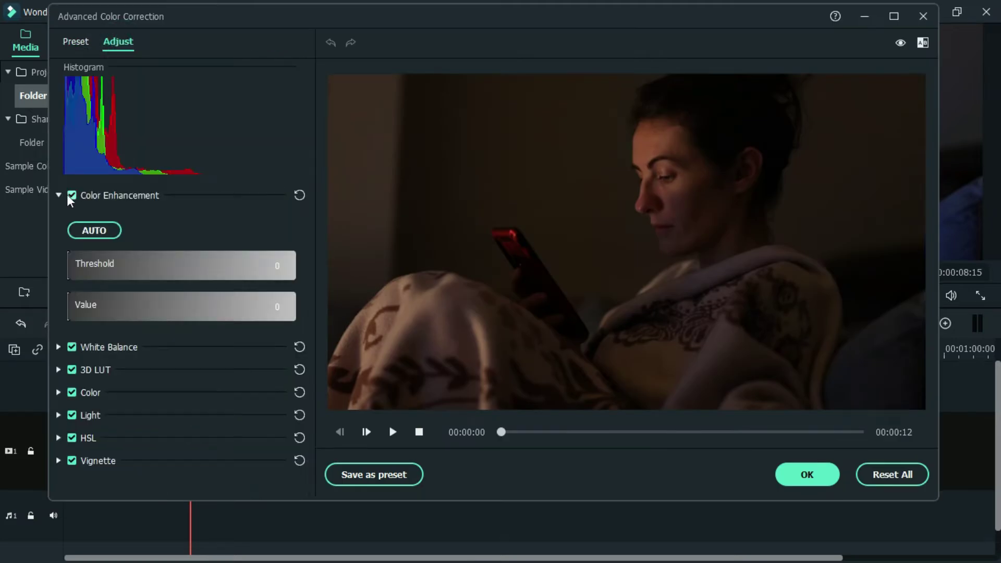
pyautogui.click(59, 196)
pyautogui.click(58, 218)
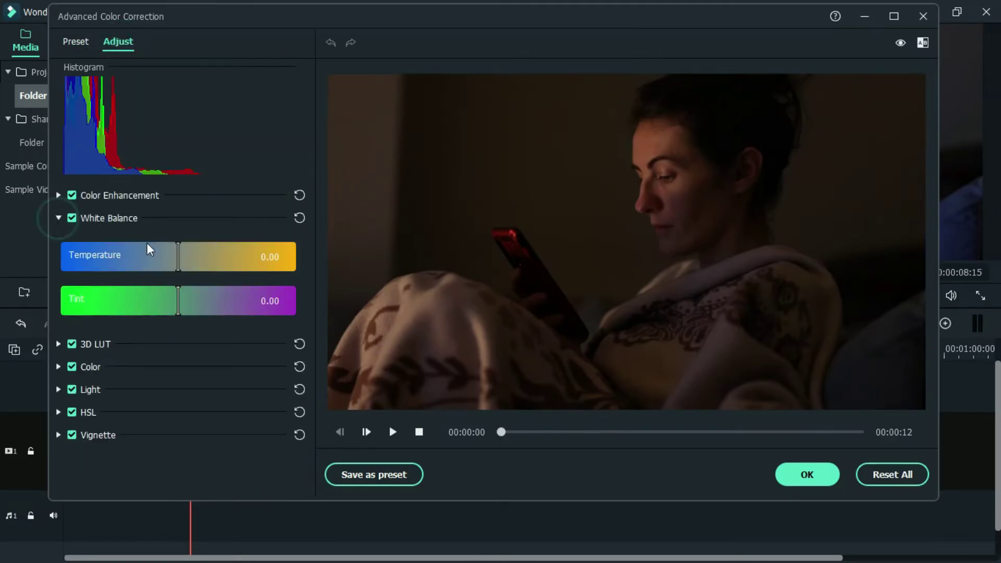
pyautogui.moveTo(178, 261); pyautogui.dragTo(296, 261)
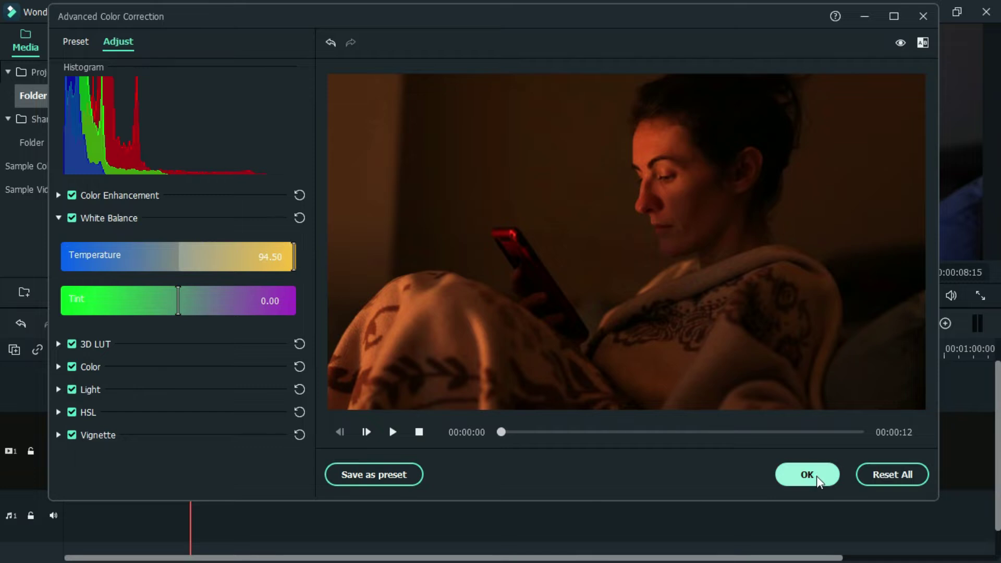
pyautogui.click(816, 476)
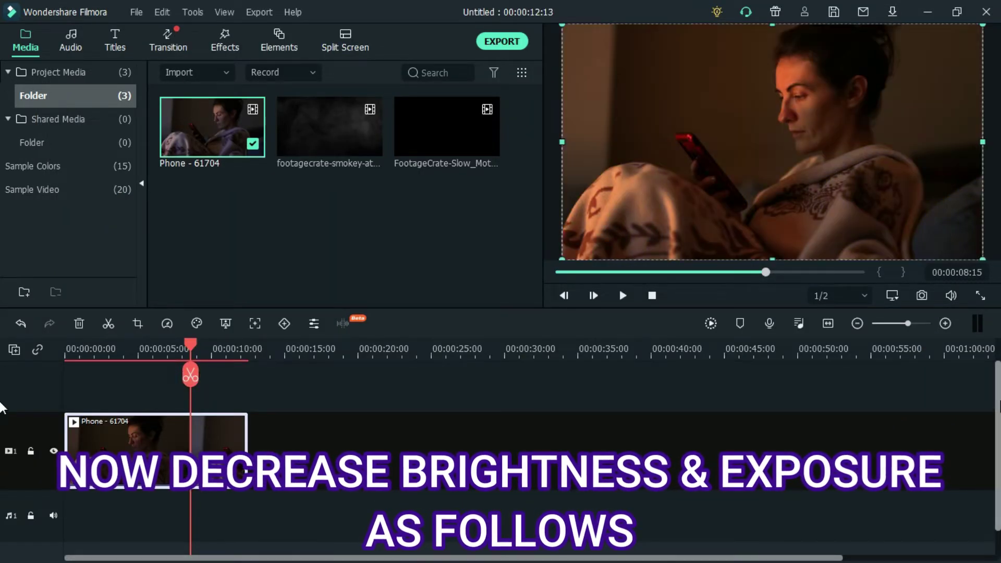
# Darken the phone clip with Exposure -10 and Brightness -8.
pyautogui.click(196, 323)
pyautogui.click(241, 348)
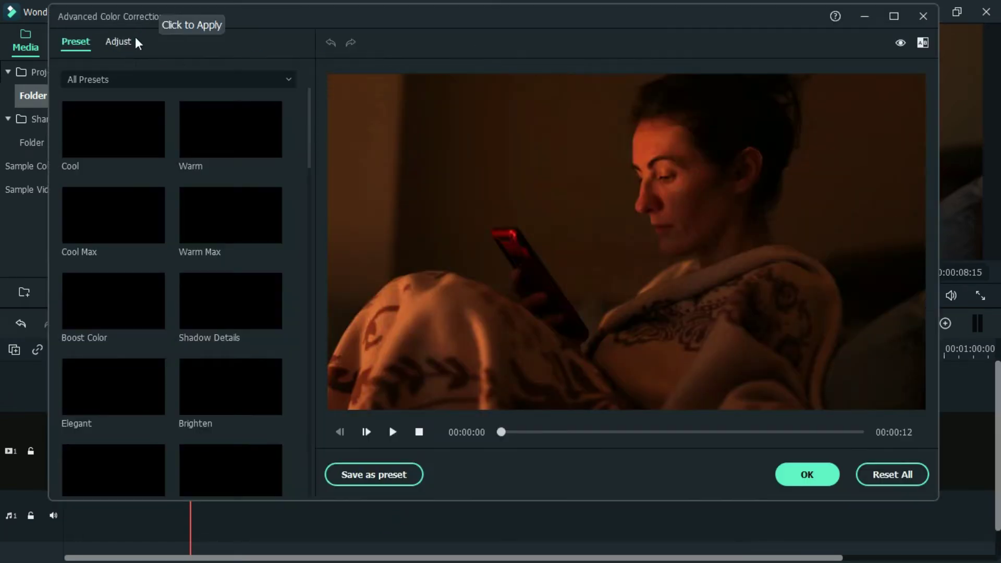
pyautogui.click(120, 42)
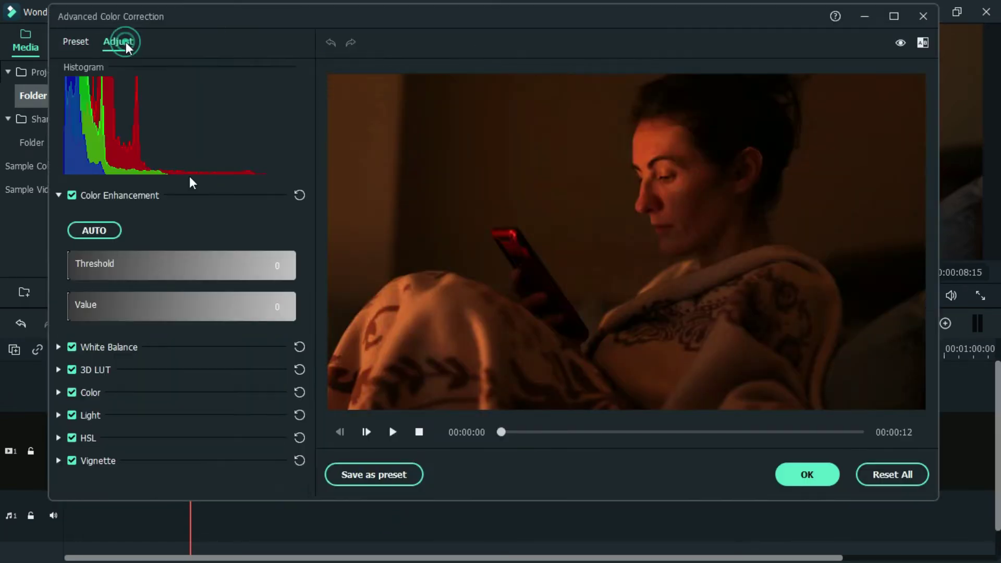
pyautogui.click(64, 394)
pyautogui.click(165, 437)
pyautogui.click(168, 474)
pyautogui.click(808, 474)
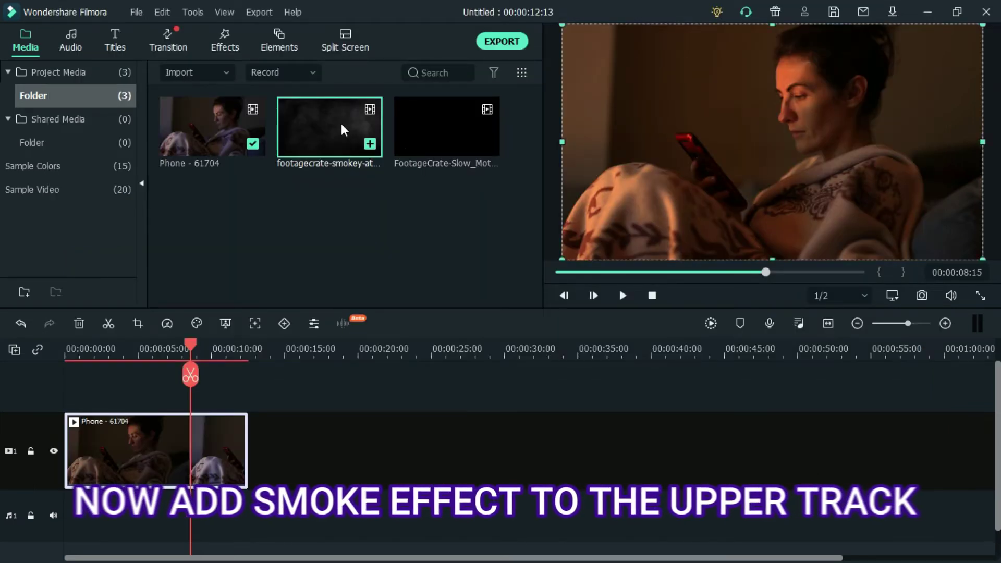
# Place the smoke overlay on a track above the phone clip and open its properties.
pyautogui.moveTo(343, 130); pyautogui.dragTo(281, 298)
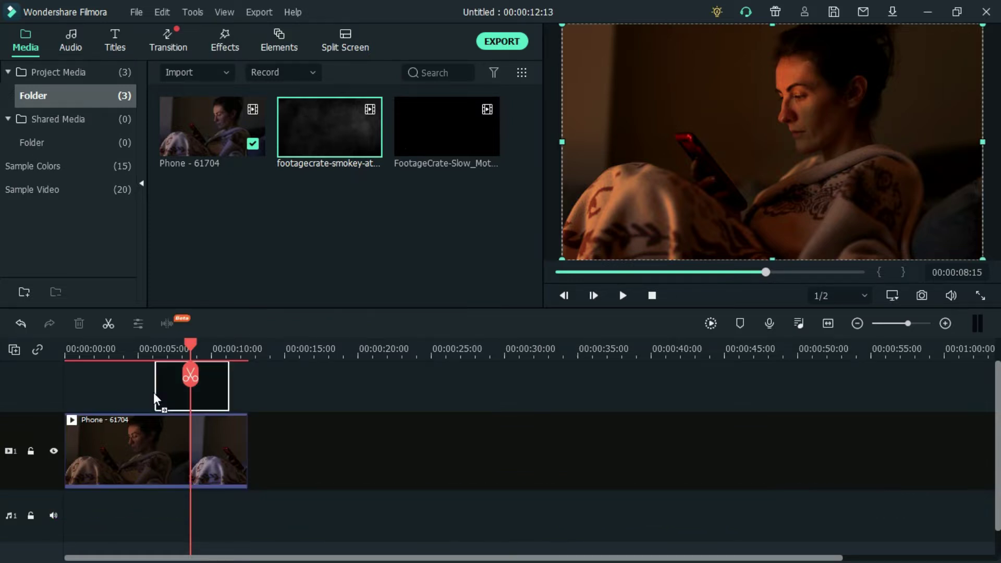
pyautogui.moveTo(281, 297); pyautogui.dragTo(156, 398)
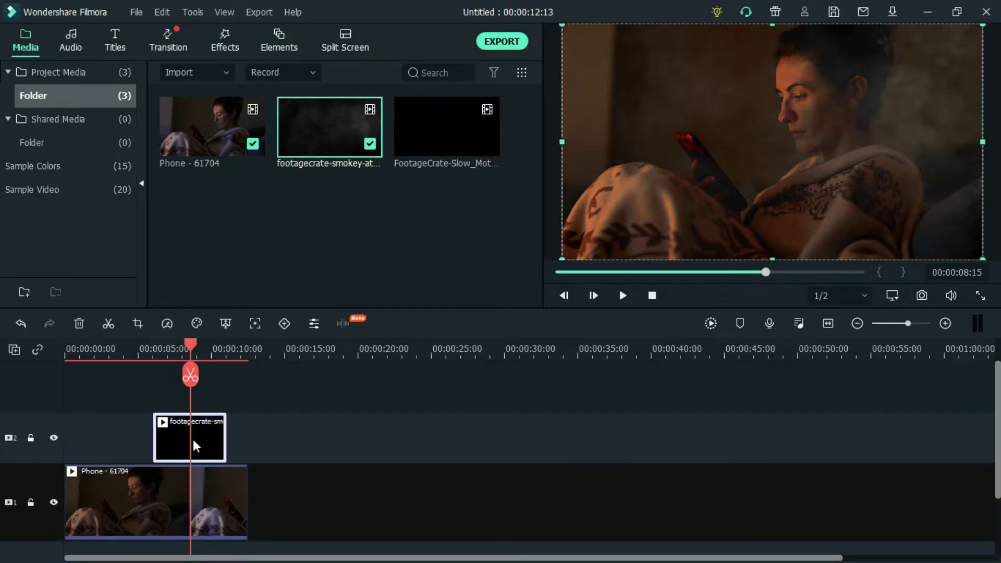
pyautogui.click(194, 441)
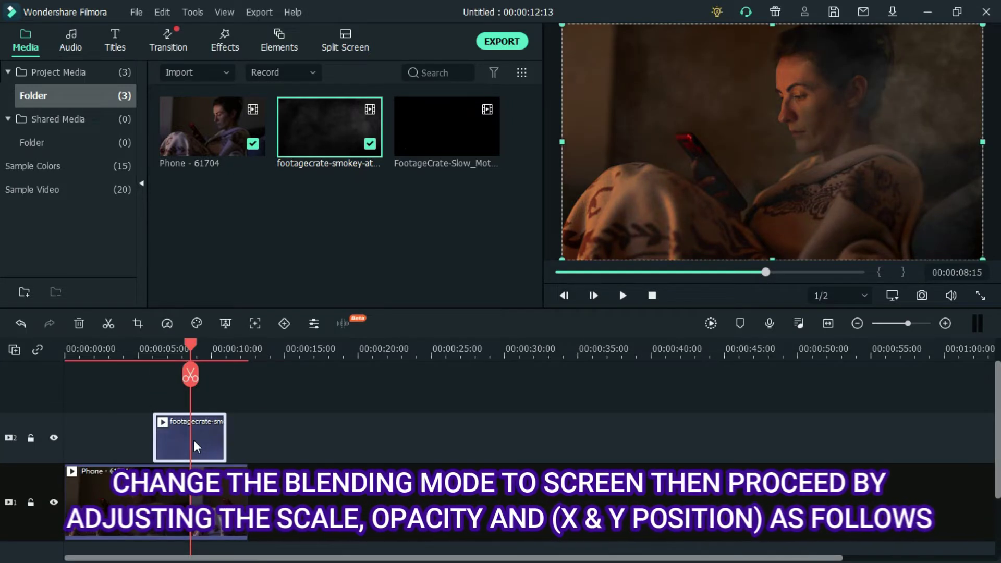
pyautogui.rightClick(194, 447)
pyautogui.click(301, 15)
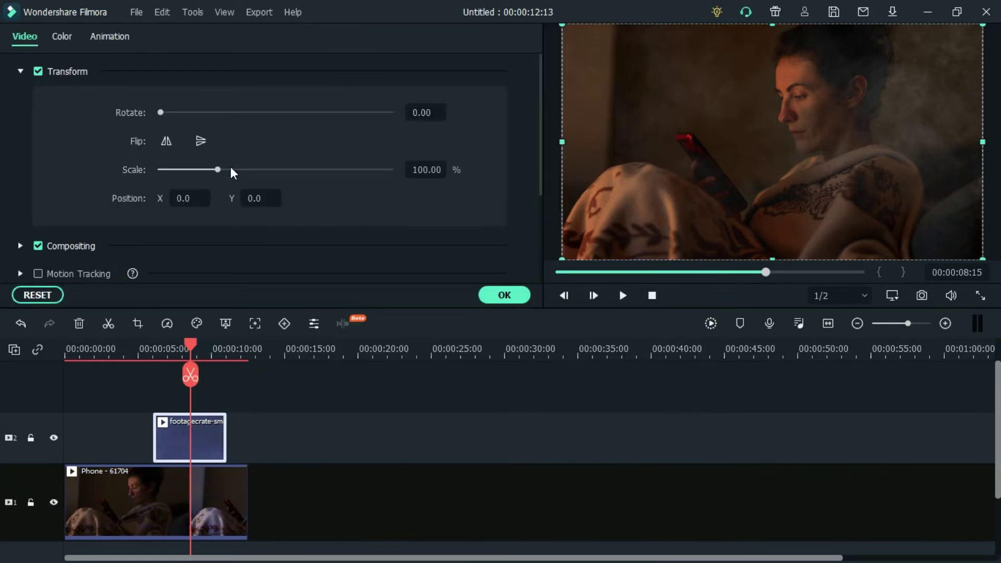
# Scale the smoke overlay to about 149%, shift it slightly left, and blend it Screen at 78% opacity.
pyautogui.moveTo(217, 170); pyautogui.dragTo(246, 170)
pyautogui.moveTo(200, 195); pyautogui.dragTo(197, 196)
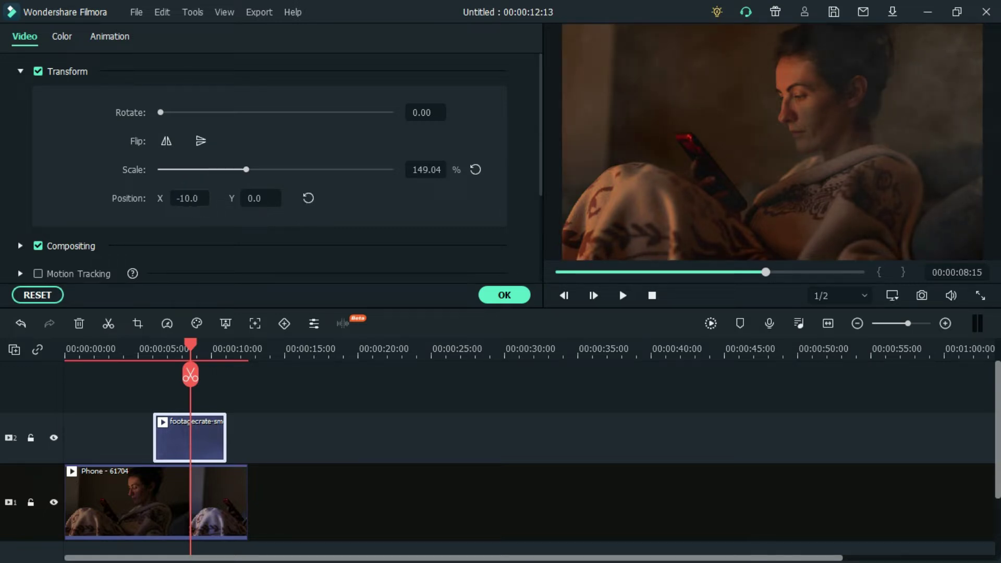
pyautogui.click(21, 70)
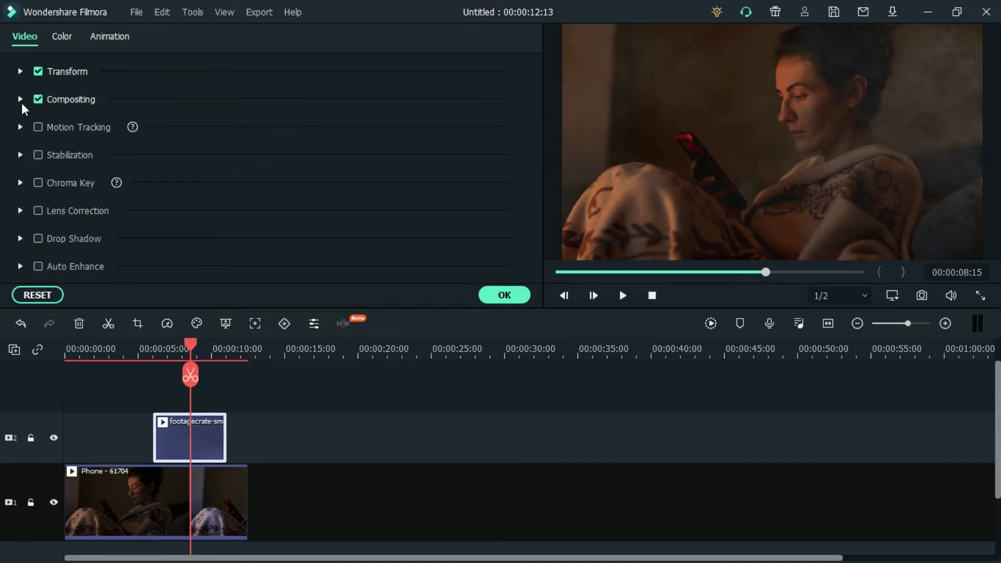
pyautogui.click(21, 100)
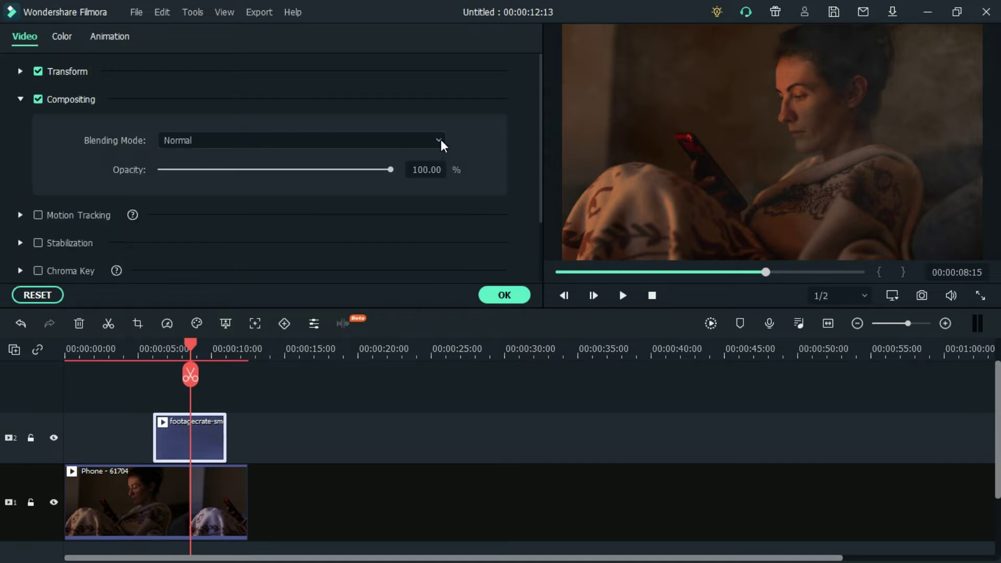
pyautogui.click(441, 141)
pyautogui.click(239, 316)
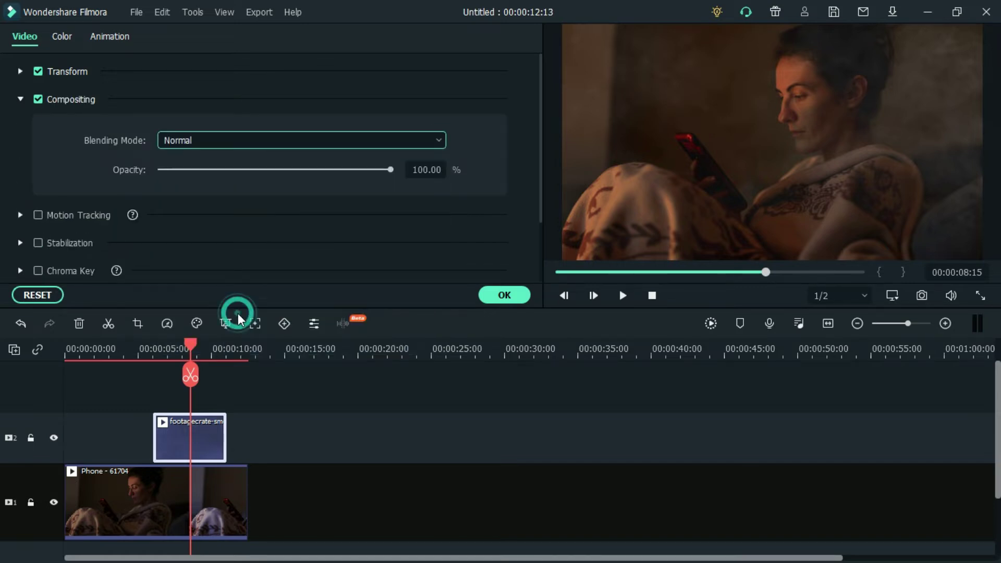
pyautogui.moveTo(427, 170); pyautogui.dragTo(407, 170)
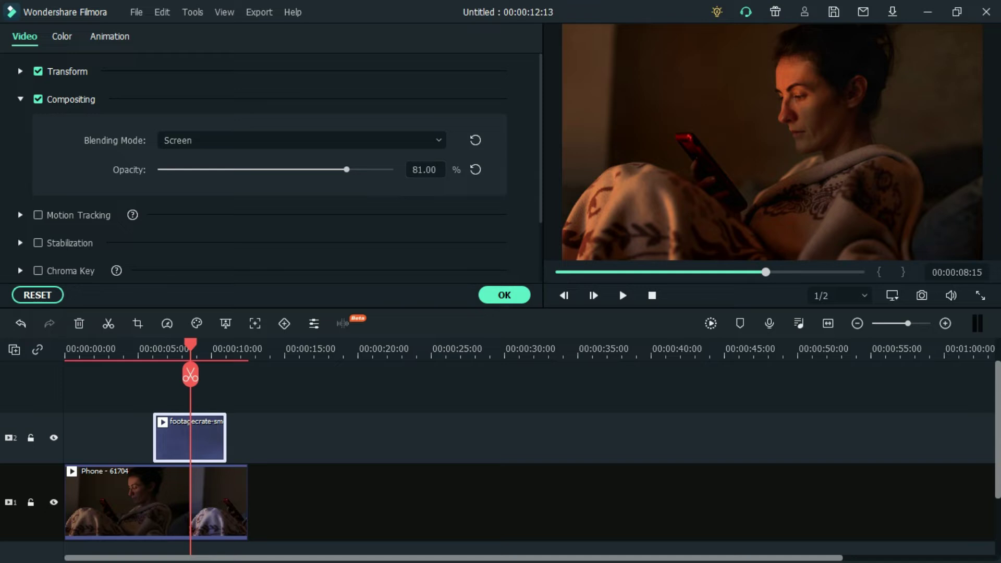
pyautogui.click(517, 296)
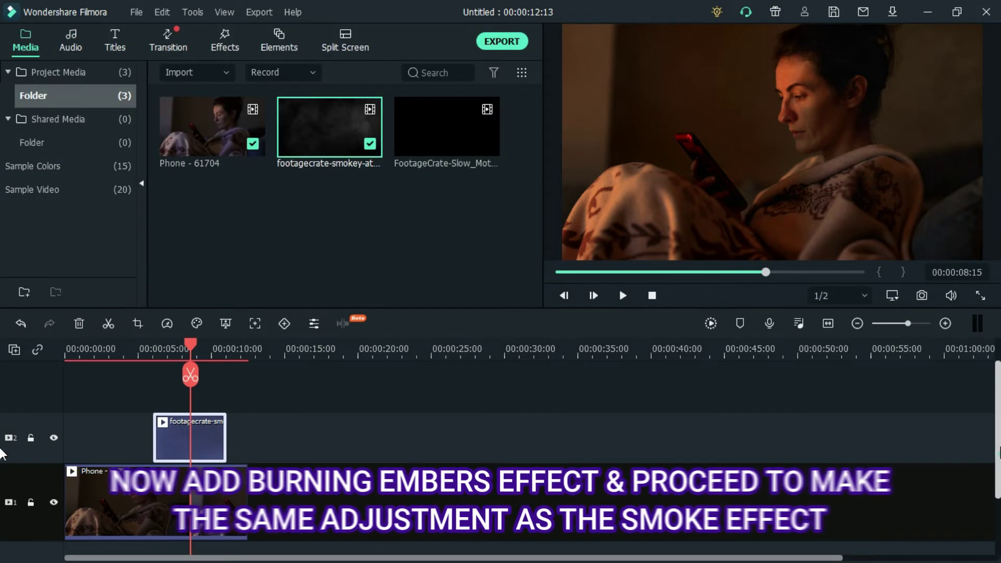
# Place the FootageCrate embers clip on track 3 above the smoke and open its properties.
pyautogui.moveTo(444, 140)
pyautogui.moveTo(442, 139)
pyautogui.mouseDown()
pyautogui.moveTo(303, 377)
pyautogui.moveTo(163, 387)
pyautogui.mouseUp()
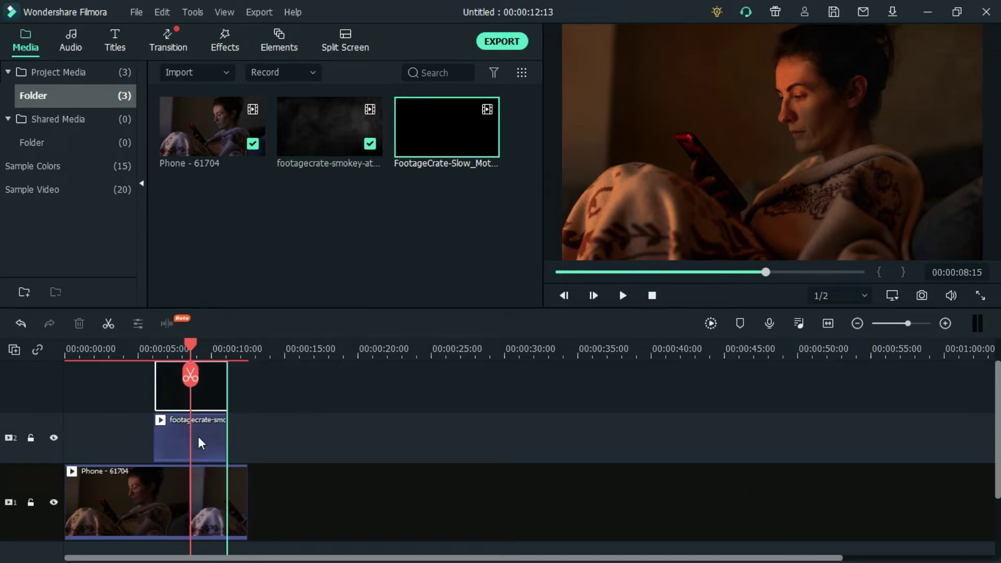
pyautogui.moveTo(200, 443); pyautogui.dragTo(201, 443)
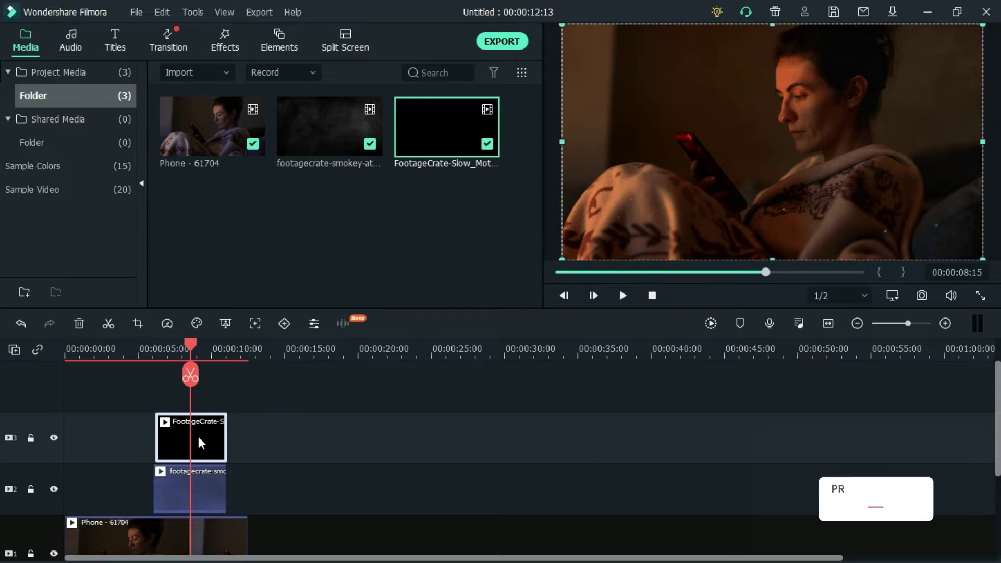
pyautogui.rightClick(200, 443)
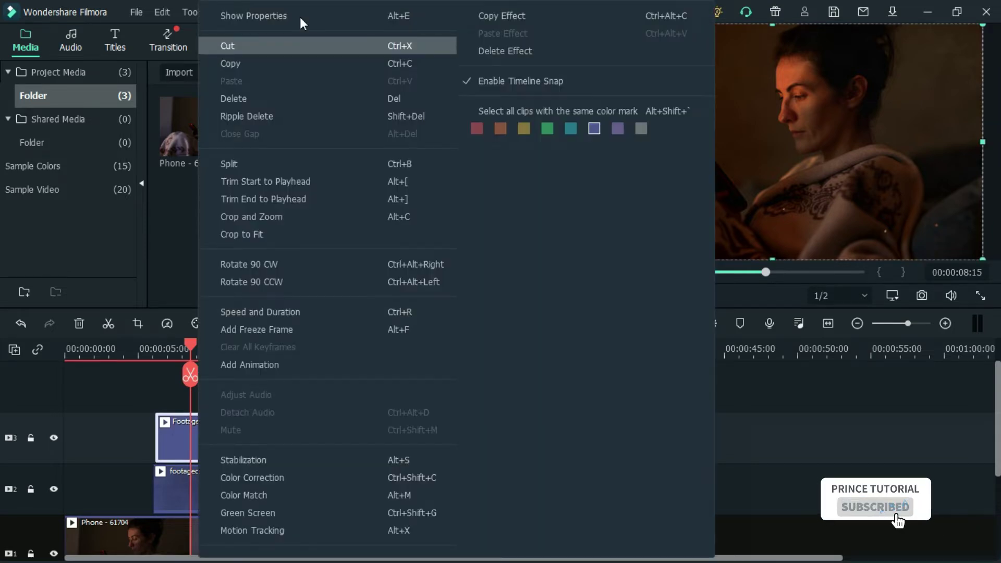
pyautogui.click(299, 17)
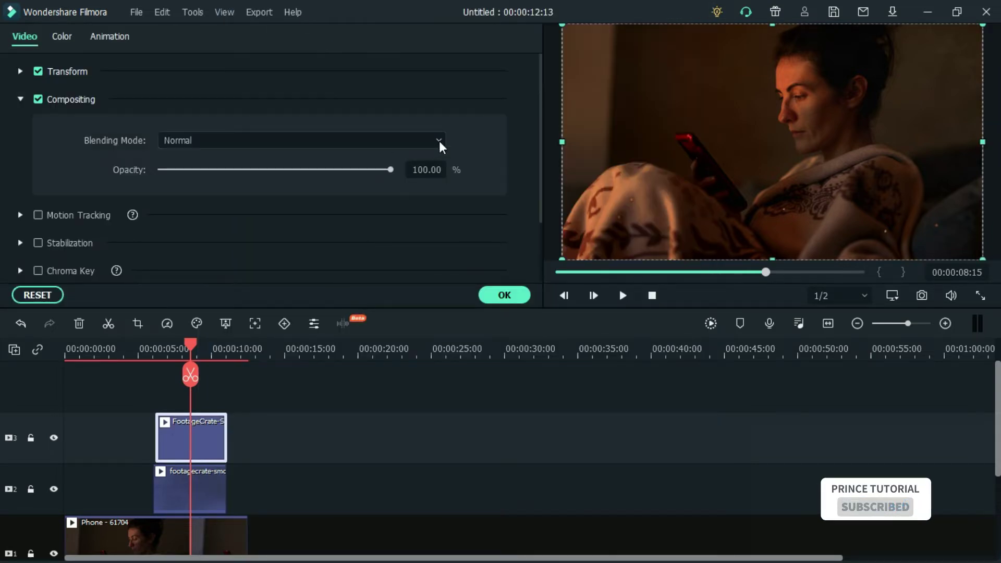
# Blend the embers overlay Screen at 84% opacity and shift it to Position X -145.
pyautogui.click(440, 142)
pyautogui.click(206, 315)
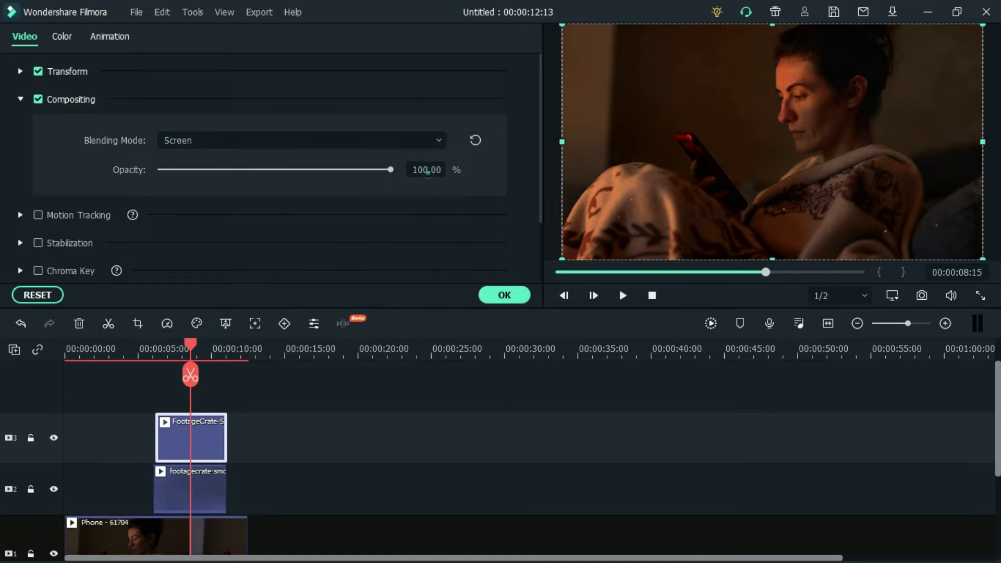
pyautogui.moveTo(438, 172); pyautogui.dragTo(424, 172)
pyautogui.click(21, 99)
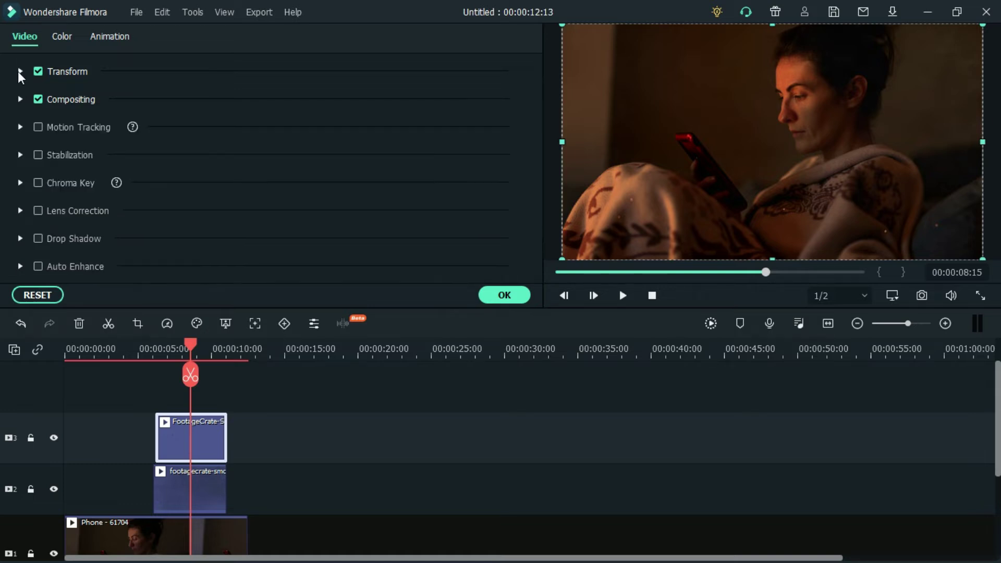
pyautogui.click(21, 72)
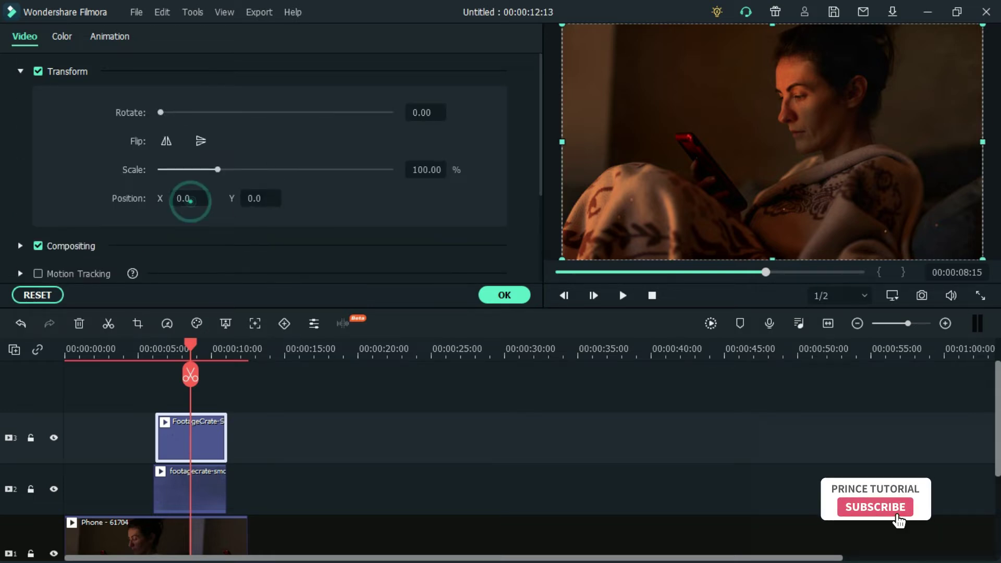
pyautogui.moveTo(199, 204); pyautogui.dragTo(123, 205)
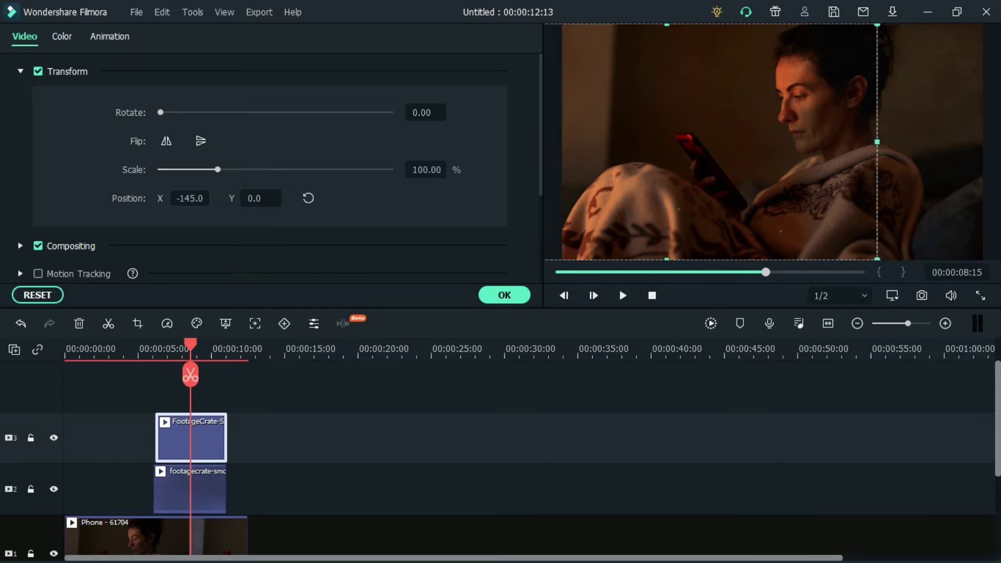
pyautogui.click(518, 295)
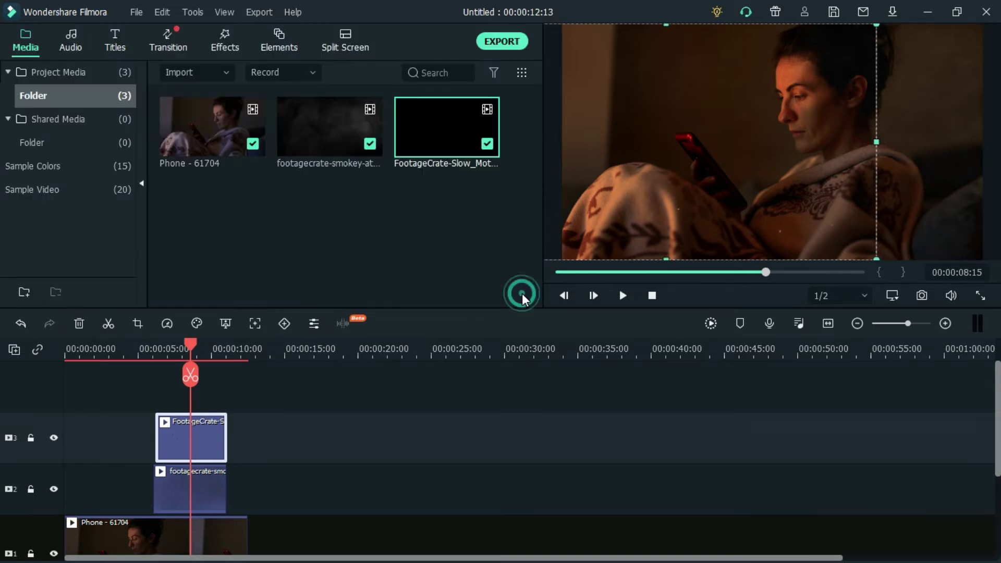
# Start a preview render of the layered timeline for smooth playback.
pyautogui.click(712, 323)
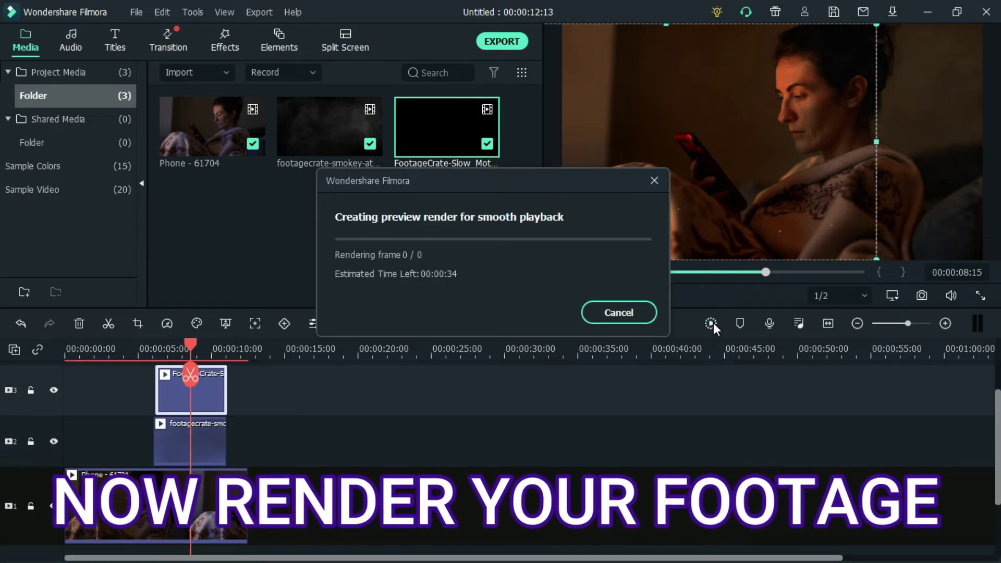